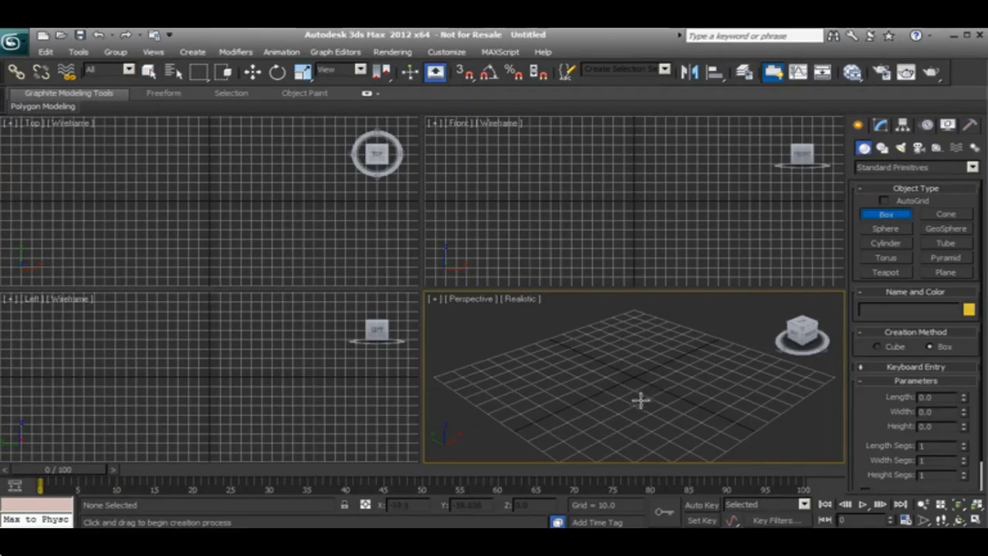
# Create a box about 85 long, 84 wide and 66 high on the grid in the Perspective view
pyautogui.moveTo(634, 441); pyautogui.dragTo(633, 327)
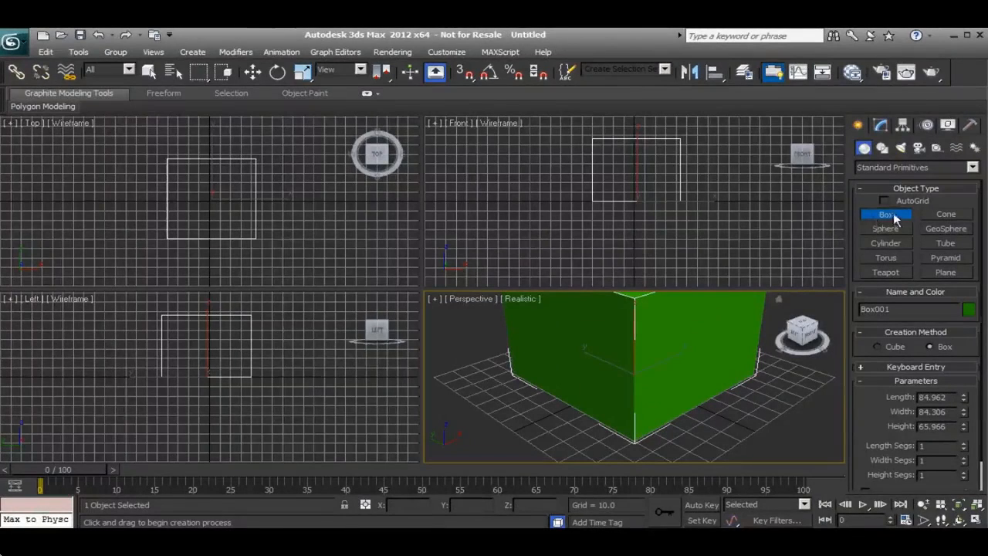
pyautogui.rightClick(659, 382)
pyautogui.moveTo(659, 375); pyautogui.dragTo(662, 351, button='middle')
pyautogui.scroll(-8, 648, 388)
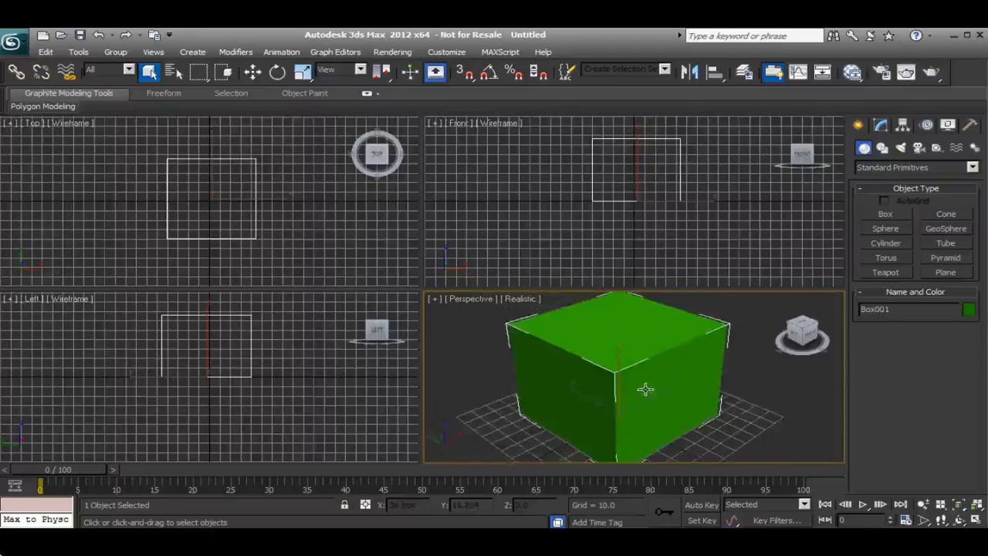
pyautogui.moveTo(609, 390); pyautogui.dragTo(608, 391, button='middle')
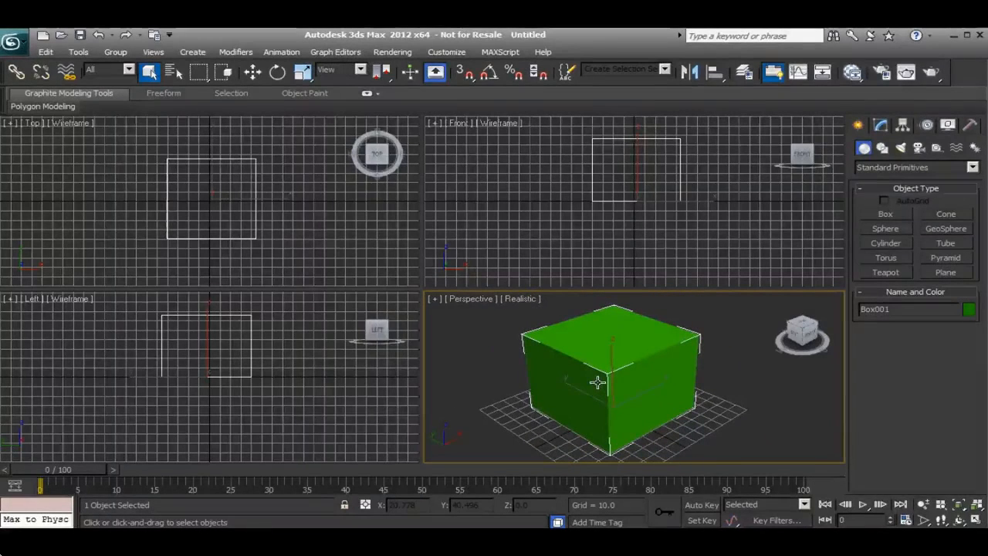
# Convert the box to an Editable Poly
pyautogui.click(881, 125)
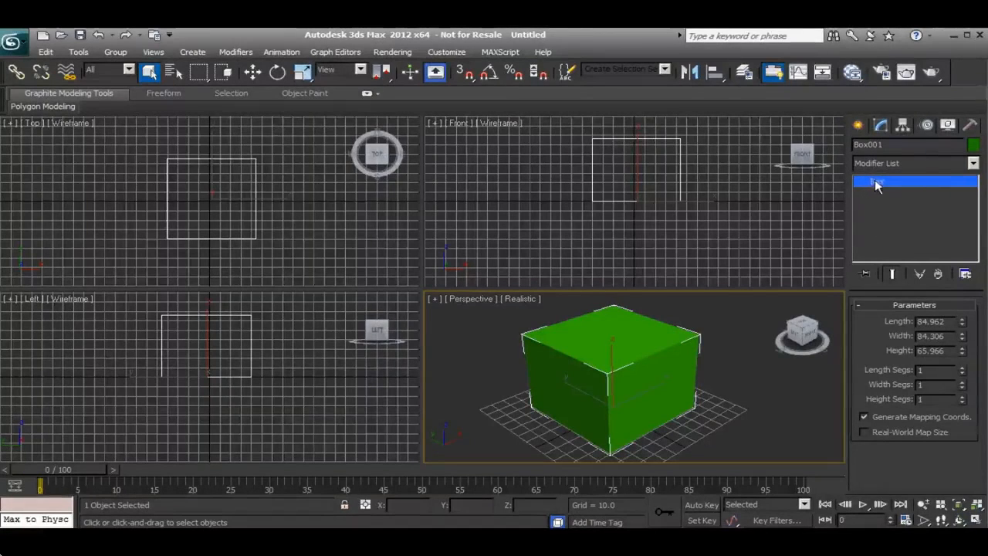
pyautogui.rightClick(611, 372)
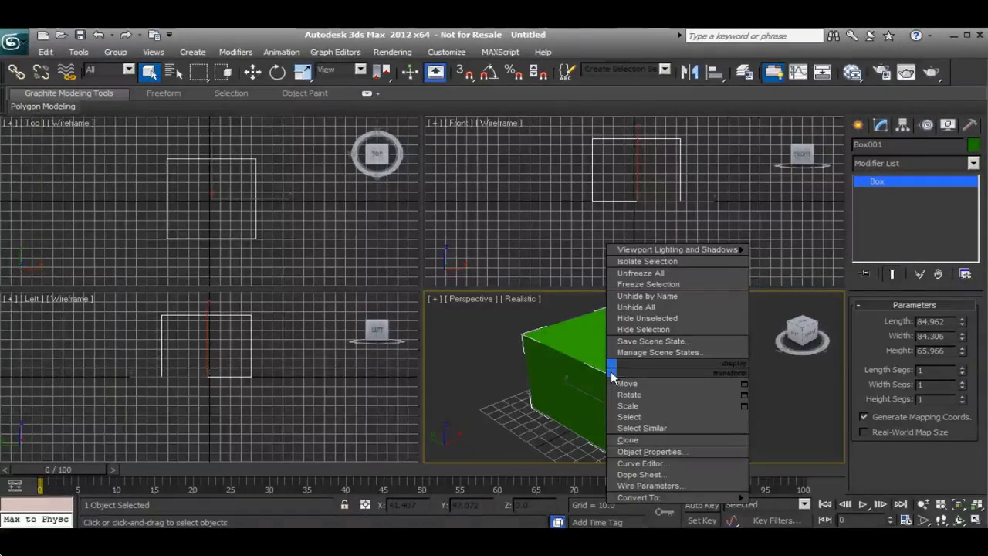
pyautogui.moveTo(643, 498)
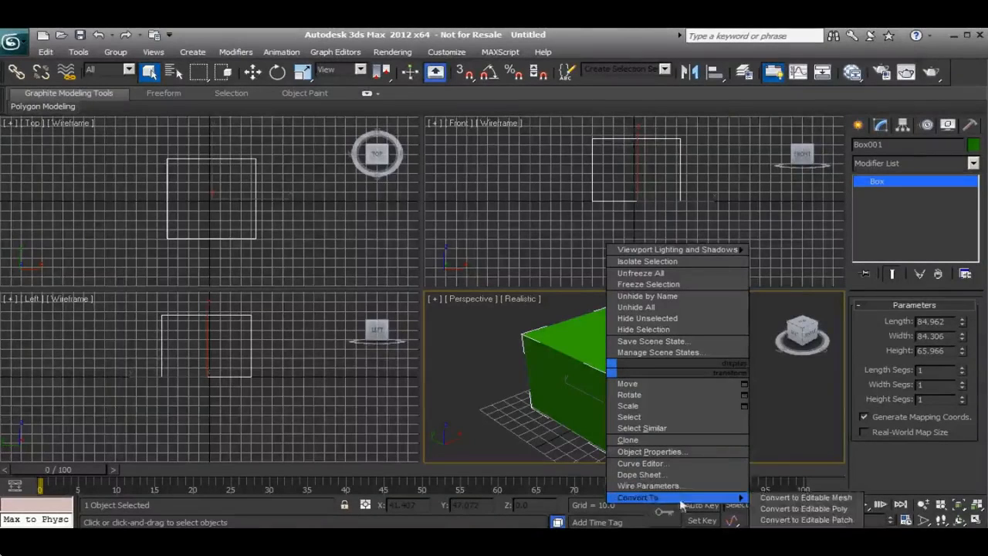
pyautogui.click(799, 509)
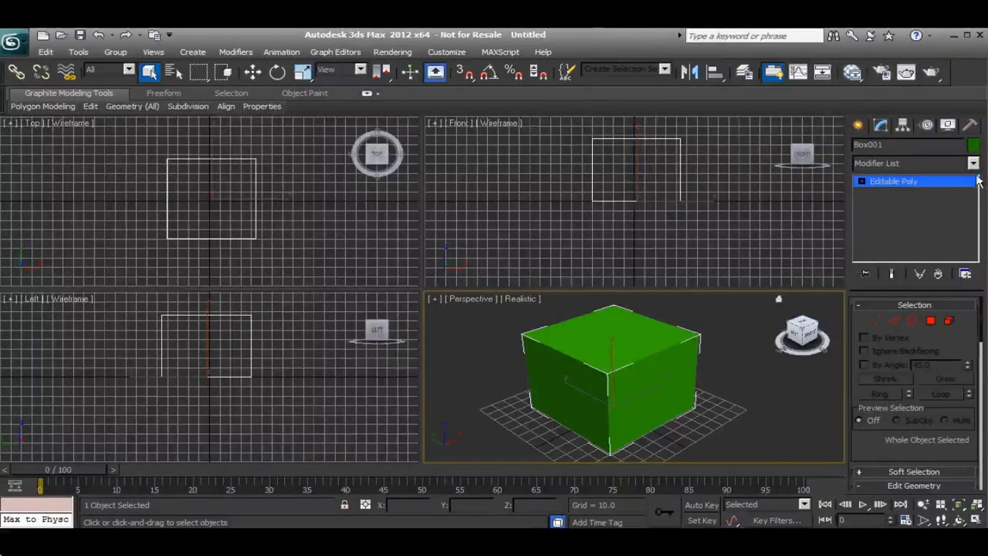
# Enter the box's Vertex level, maximize the Perspective view, and select its upper corner vertices one after another
pyautogui.click(862, 182)
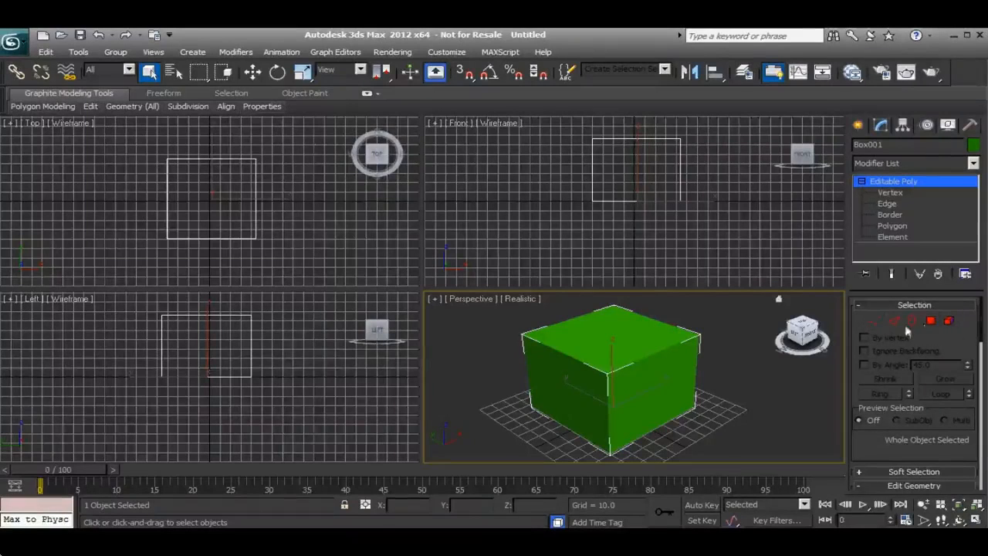
pyautogui.click(889, 196)
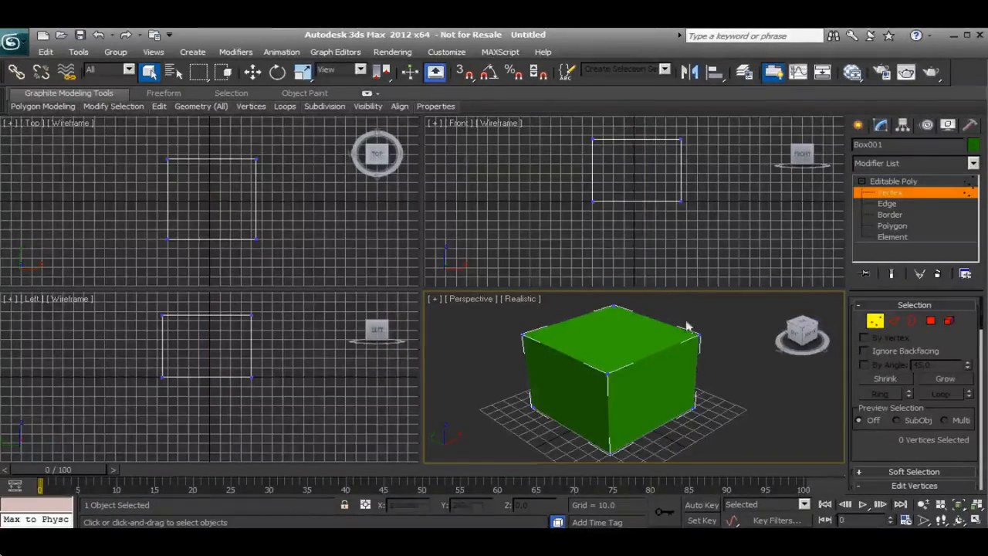
pyautogui.click(975, 521)
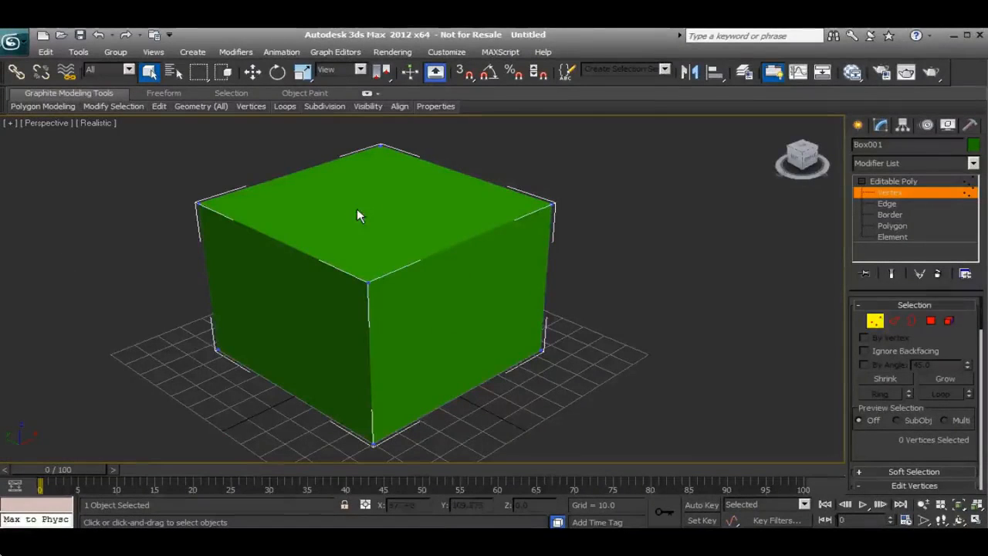
pyautogui.click(975, 521)
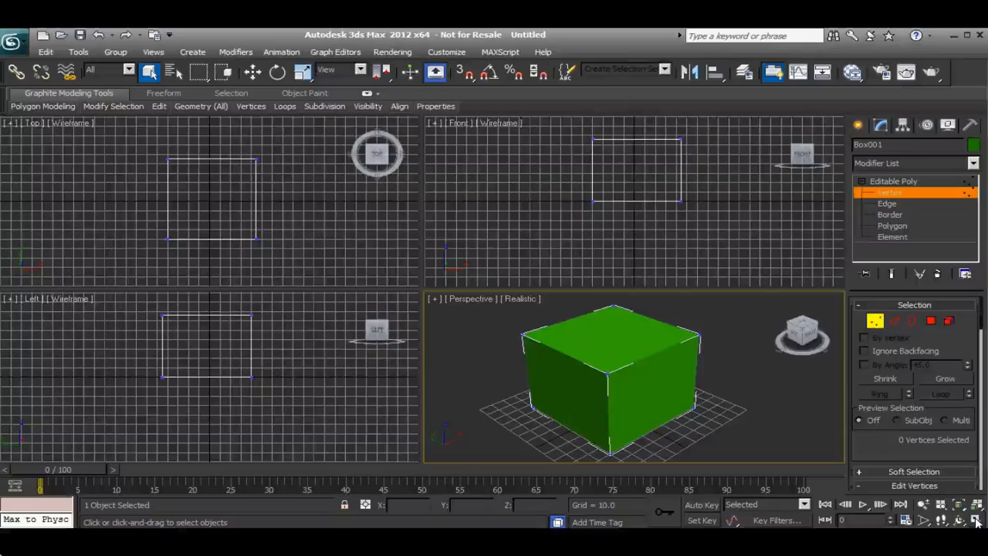
pyautogui.click(975, 521)
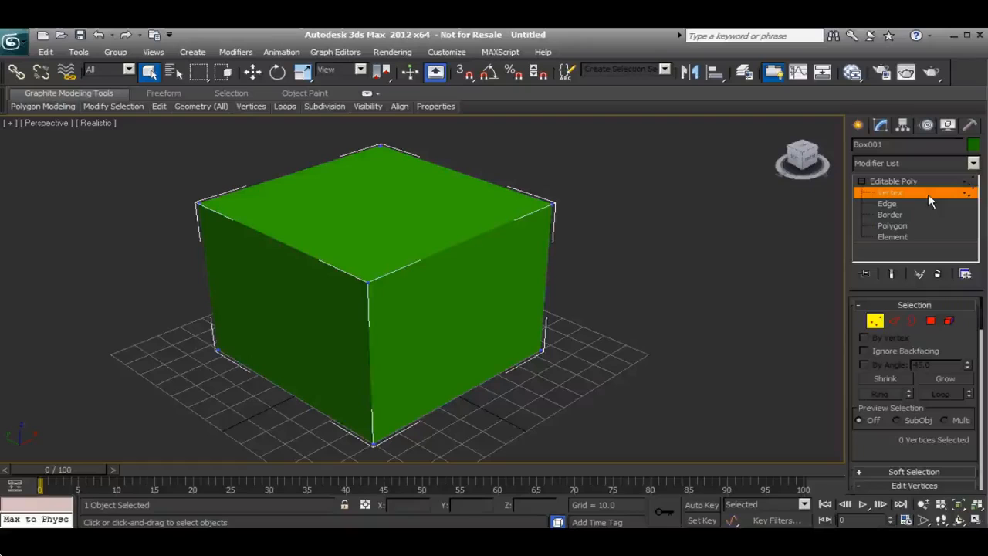
pyautogui.moveTo(370, 261); pyautogui.dragTo(437, 278, button='middle')
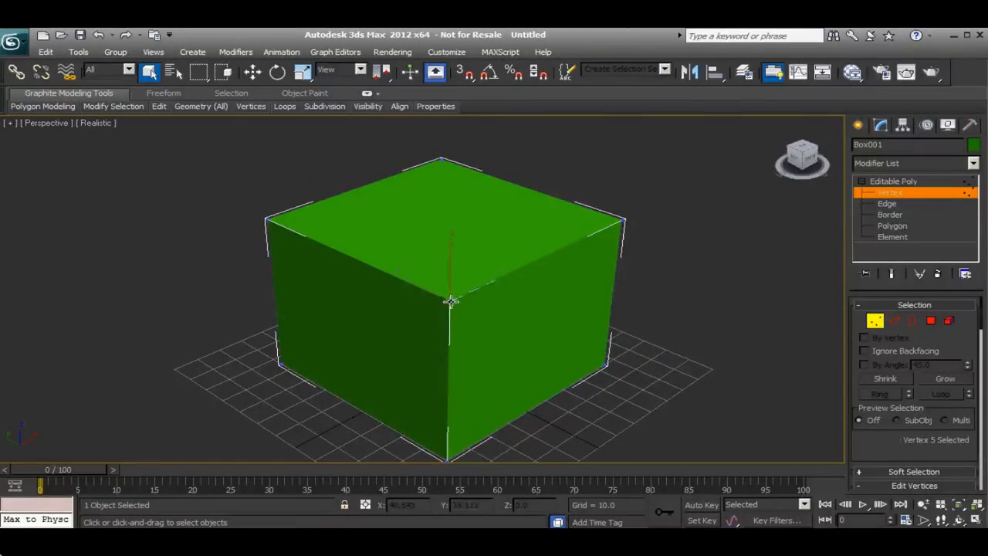
pyautogui.click(623, 223)
pyautogui.click(440, 161)
pyautogui.click(266, 222)
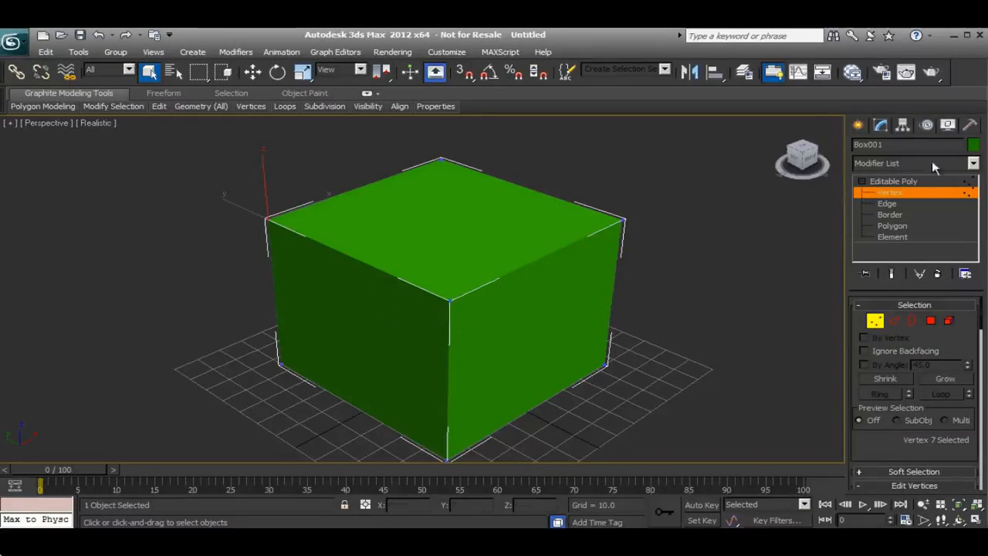
# Change the box's object color to the bright red from the 3ds Max palette
pyautogui.click(973, 147)
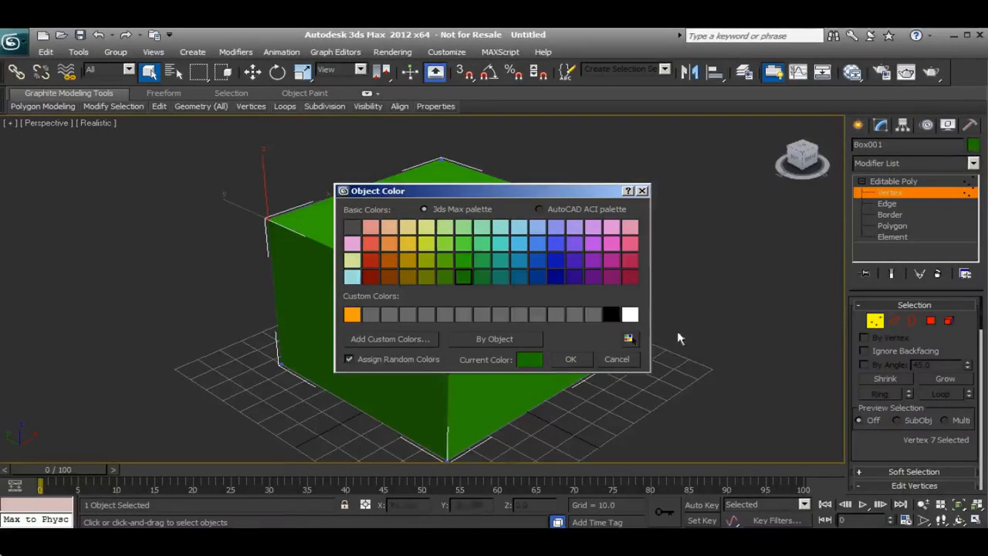
pyautogui.click(371, 241)
pyautogui.click(571, 359)
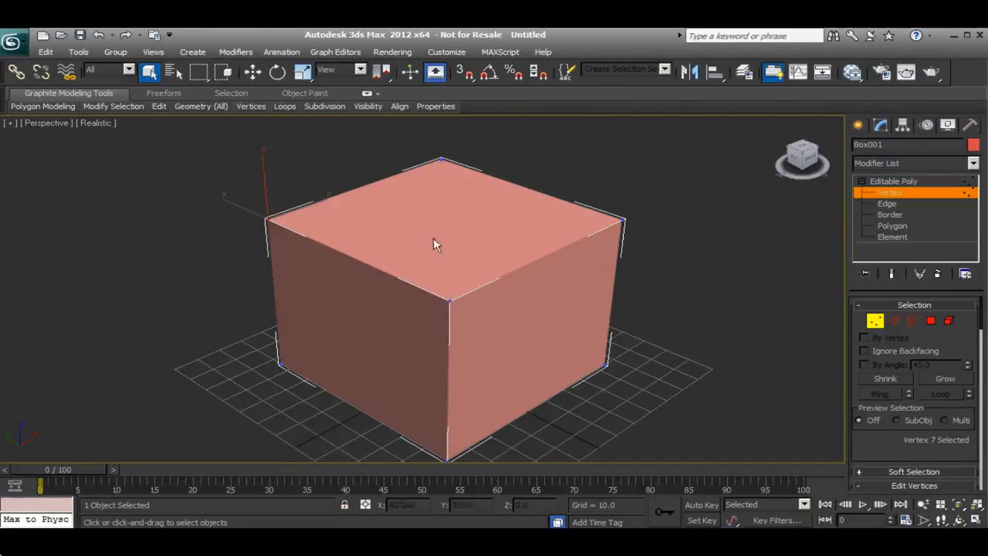
# Move the upper front corner vertex up and down along Z, leaving it at a height of about 69
pyautogui.moveTo(480, 286); pyautogui.dragTo(415, 272, button='middle')
pyautogui.click(411, 278)
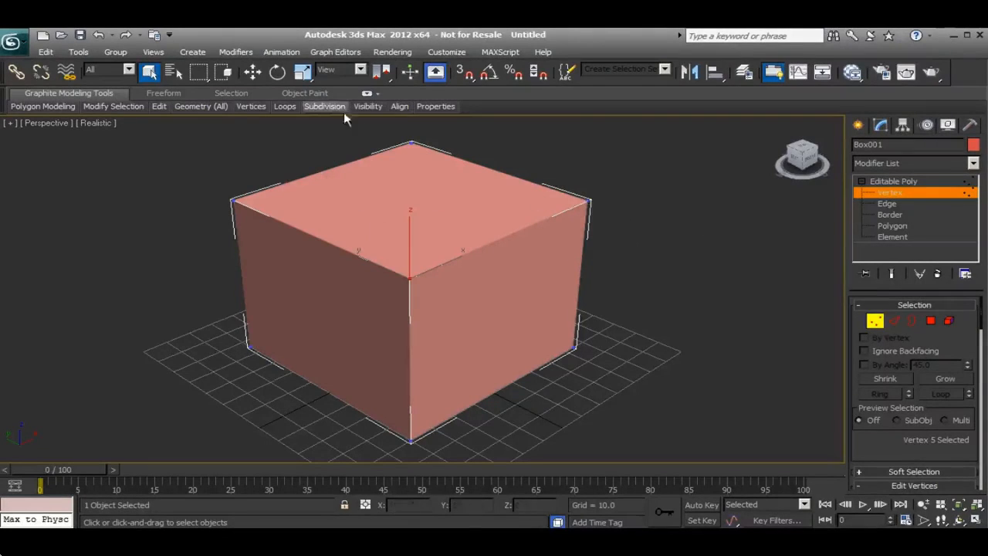
pyautogui.click(253, 71)
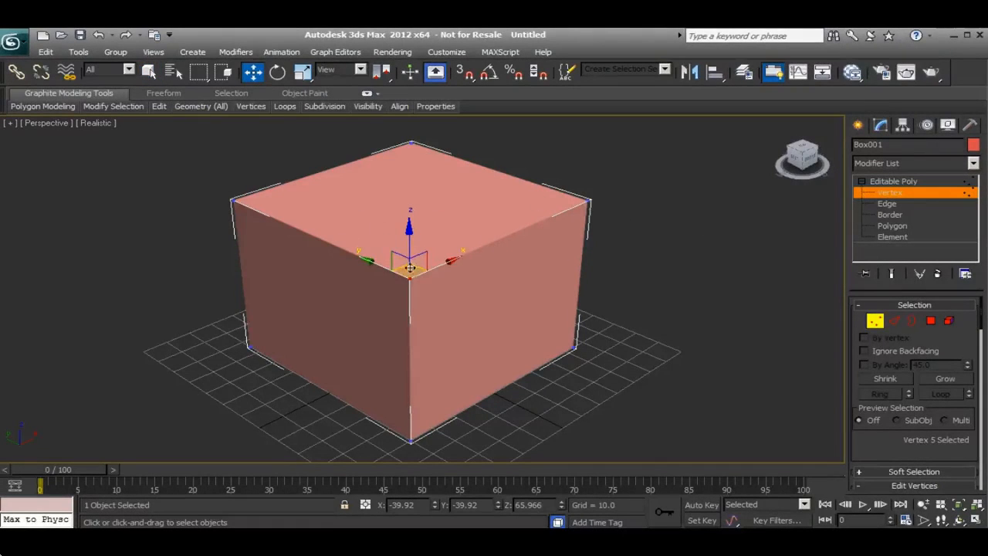
pyautogui.moveTo(407, 245); pyautogui.dragTo(425, 130)
pyautogui.keyDown('alt'); pyautogui.moveTo(523, 224); pyautogui.dragTo(491, 247, button='middle'); pyautogui.keyUp('alt')
pyautogui.moveTo(436, 159); pyautogui.dragTo(430, 279)
pyautogui.keyDown('alt'); pyautogui.moveTo(479, 302); pyautogui.dragTo(431, 296, button='middle'); pyautogui.keyUp('alt')
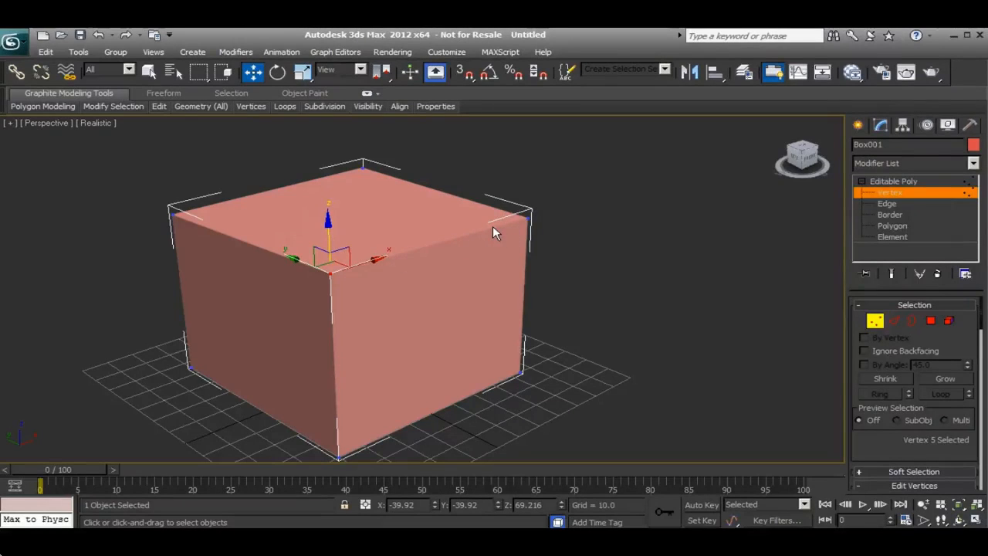
# Turn on Edged Faces display in the Perspective view
pyautogui.click(96, 124)
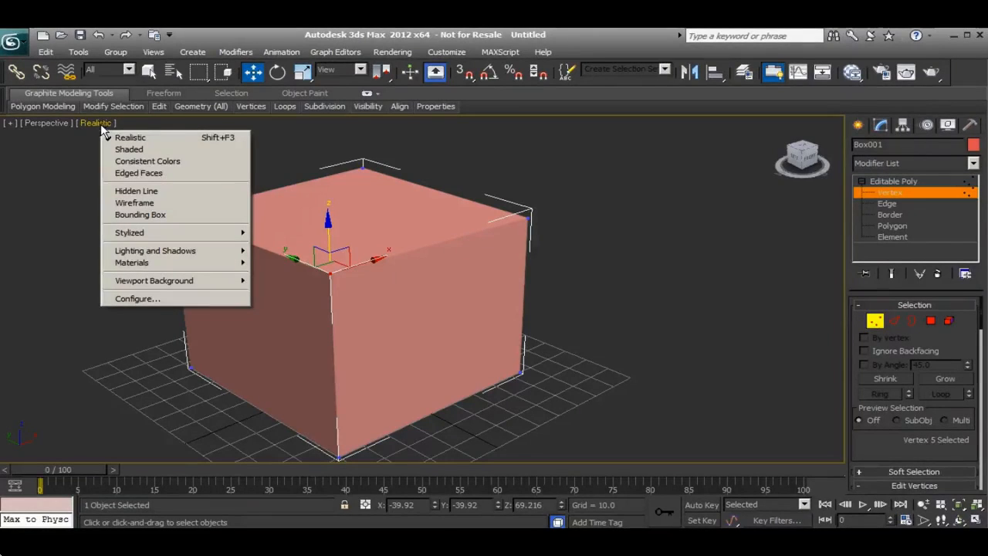
pyautogui.click(123, 174)
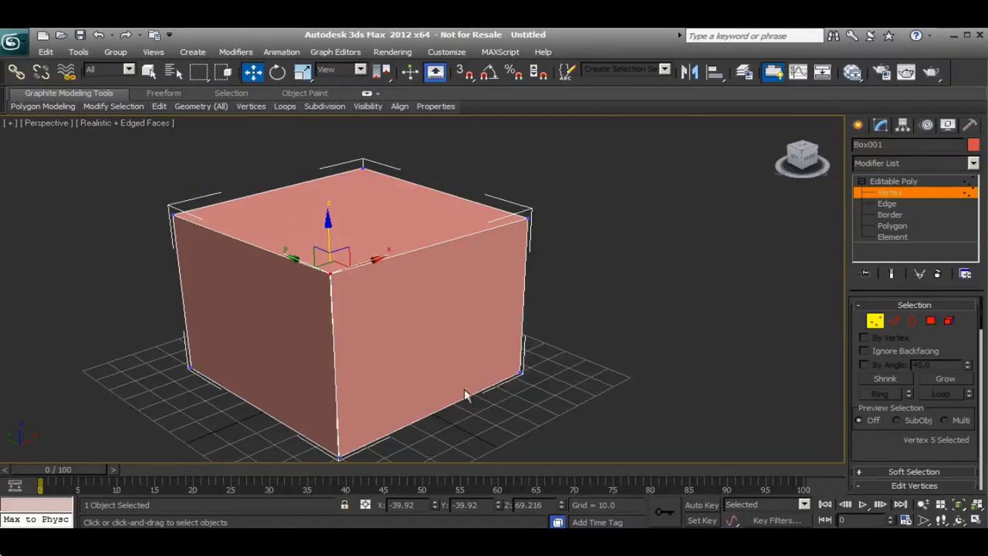
# At Edge level, raise the top edge of the front face along Z to about 102 so the top slopes
pyautogui.click(889, 203)
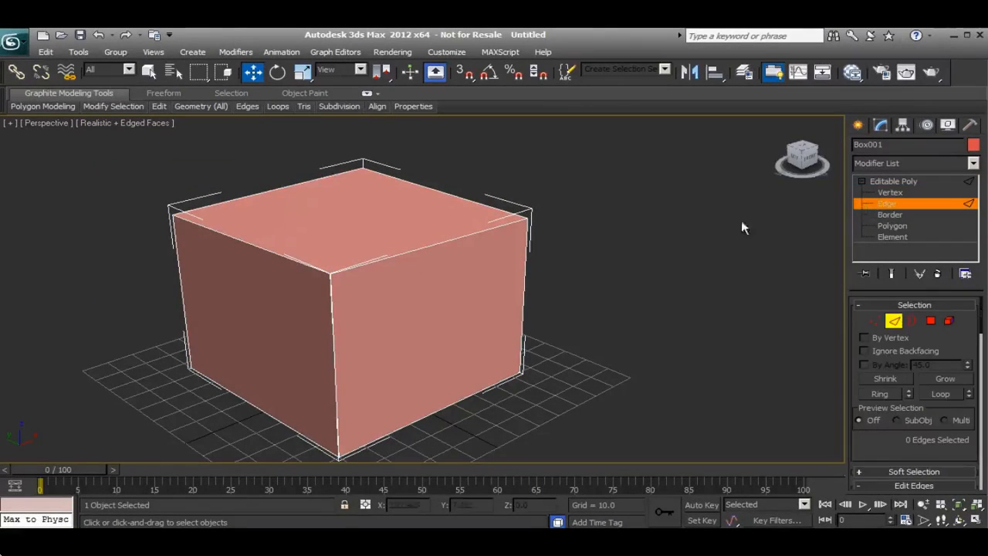
pyautogui.click(428, 244)
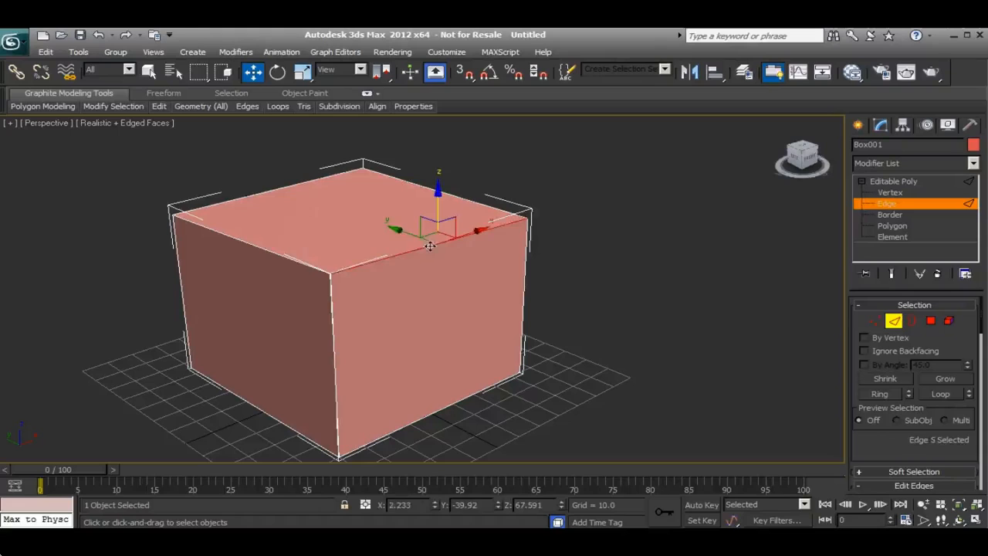
pyautogui.scroll(3, 413, 266)
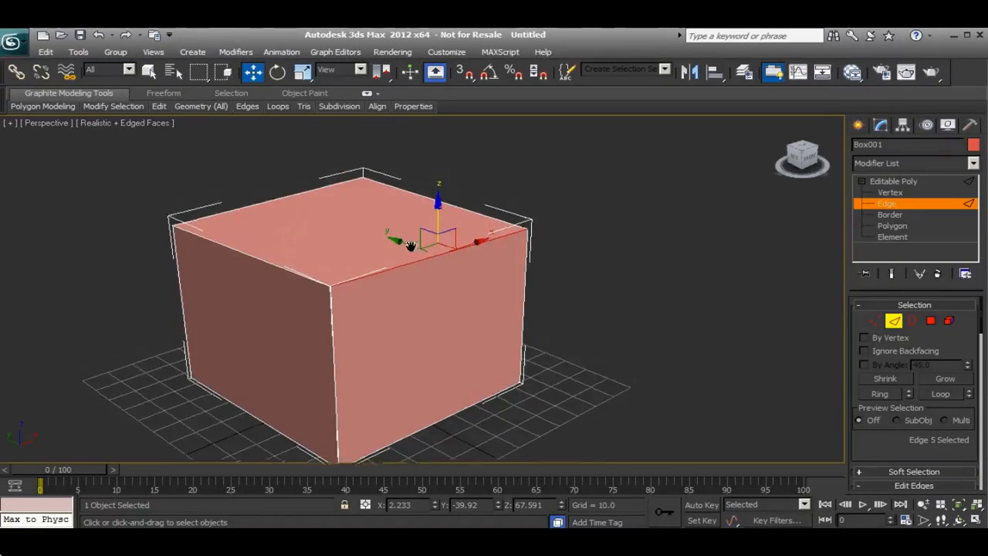
pyautogui.moveTo(419, 269); pyautogui.dragTo(331, 156)
pyautogui.moveTo(317, 160); pyautogui.dragTo(273, 226, button='middle')
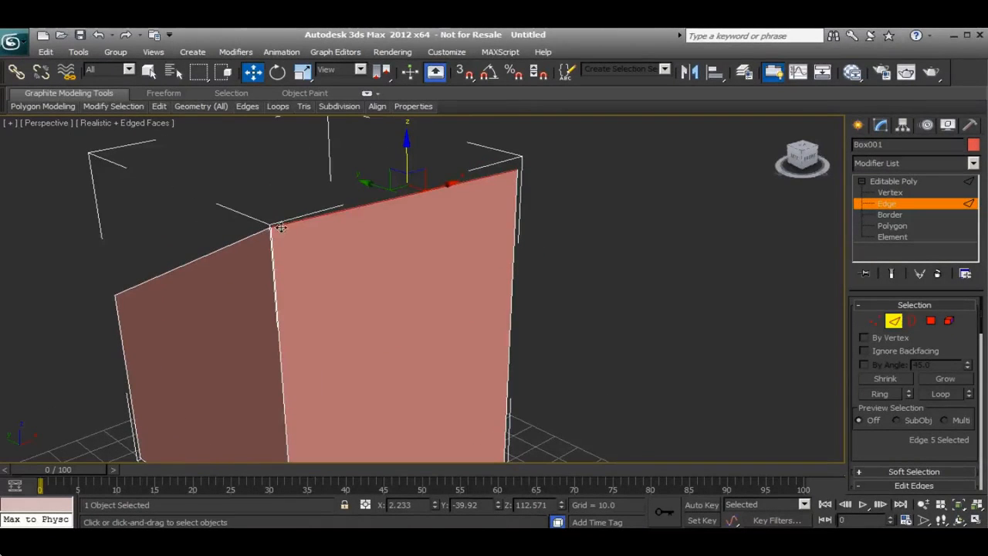
pyautogui.moveTo(335, 271); pyautogui.dragTo(348, 174, button='middle')
pyautogui.scroll(-2, 327, 264)
pyautogui.scroll(-2, 344, 265)
pyautogui.keyDown('alt'); pyautogui.moveTo(397, 249); pyautogui.dragTo(291, 286, button='middle'); pyautogui.keyUp('alt')
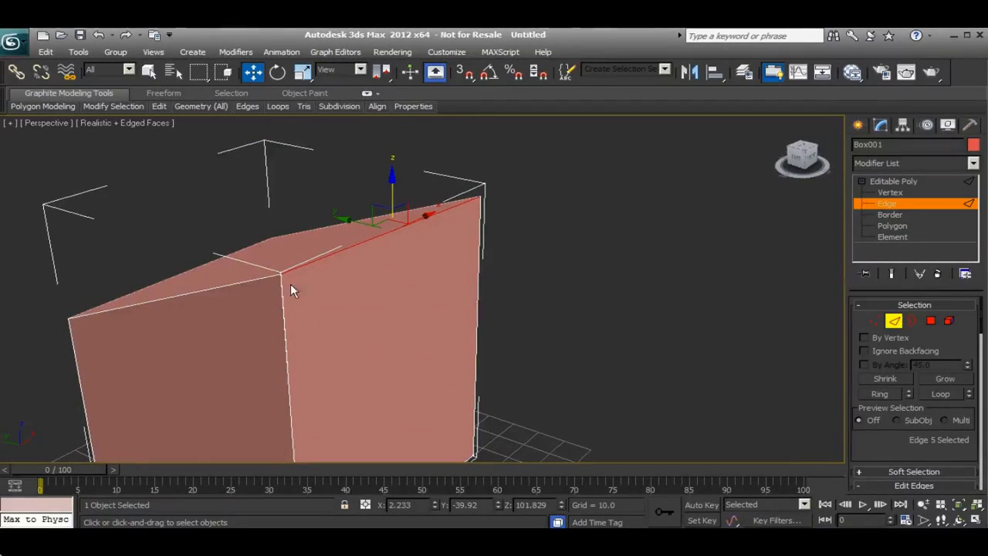
pyautogui.keyDown('alt'); pyautogui.moveTo(301, 274); pyautogui.dragTo(250, 269, button='middle'); pyautogui.keyUp('alt')
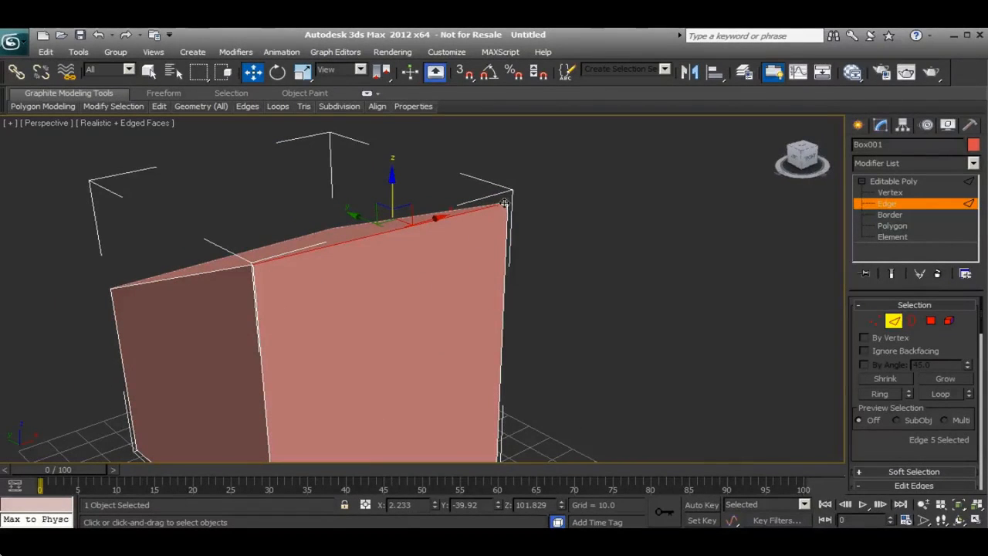
pyautogui.keyDown('alt'); pyautogui.moveTo(493, 219); pyautogui.dragTo(339, 281, button='middle'); pyautogui.keyUp('alt')
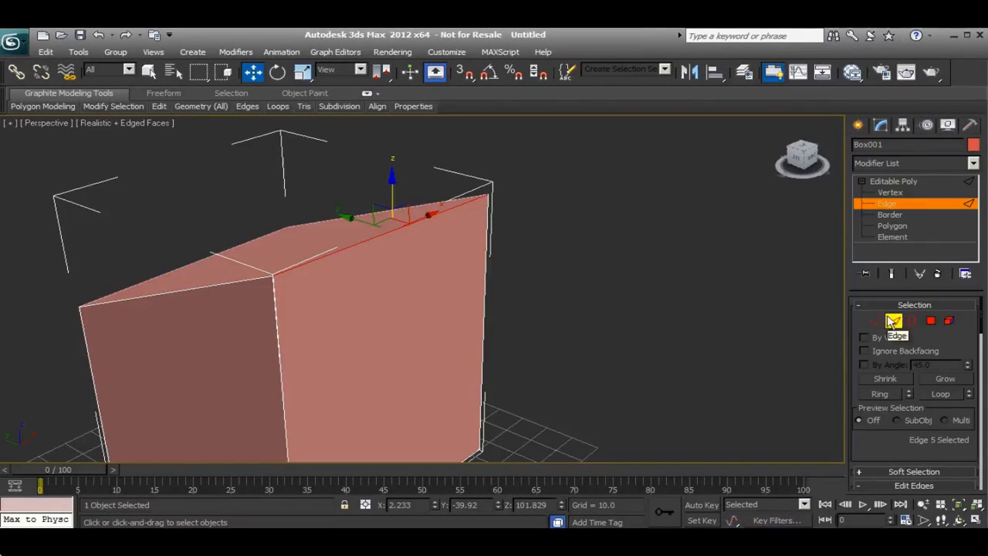
# At Polygon level, select the front face under the raised edge and move it to about X 29 and Z 52
pyautogui.click(895, 226)
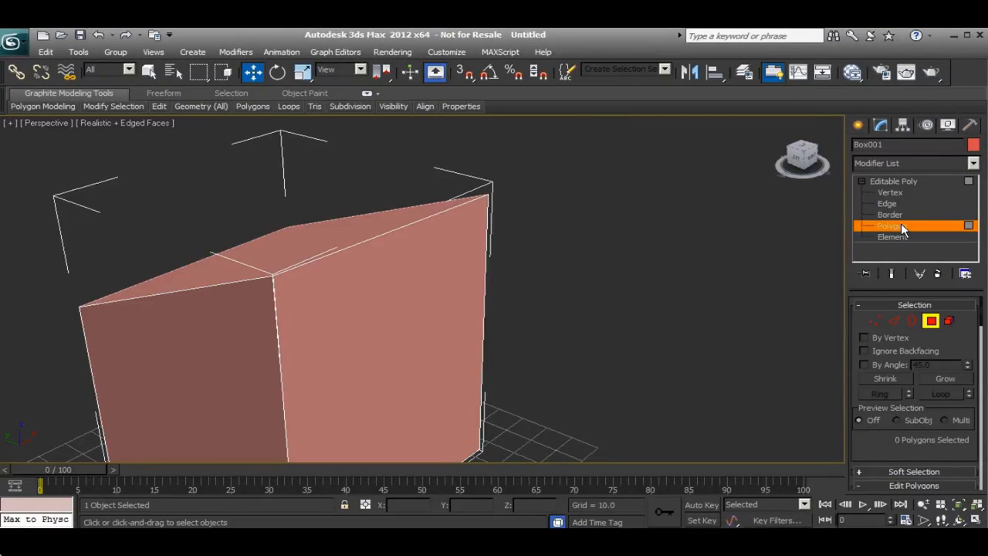
pyautogui.moveTo(443, 343); pyautogui.dragTo(462, 276, button='middle')
pyautogui.middleClick(486, 308)
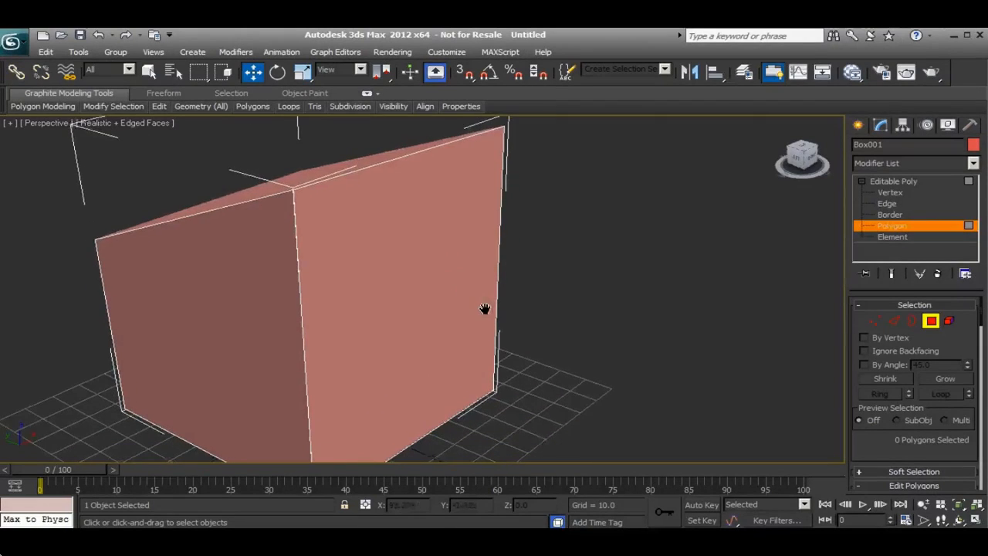
pyautogui.scroll(-1, 502, 315)
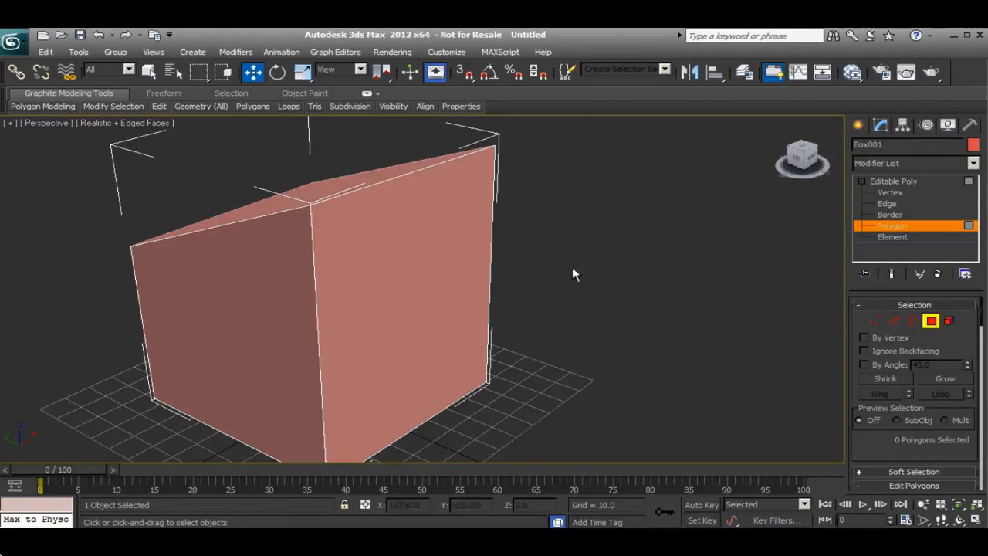
pyautogui.click(379, 278)
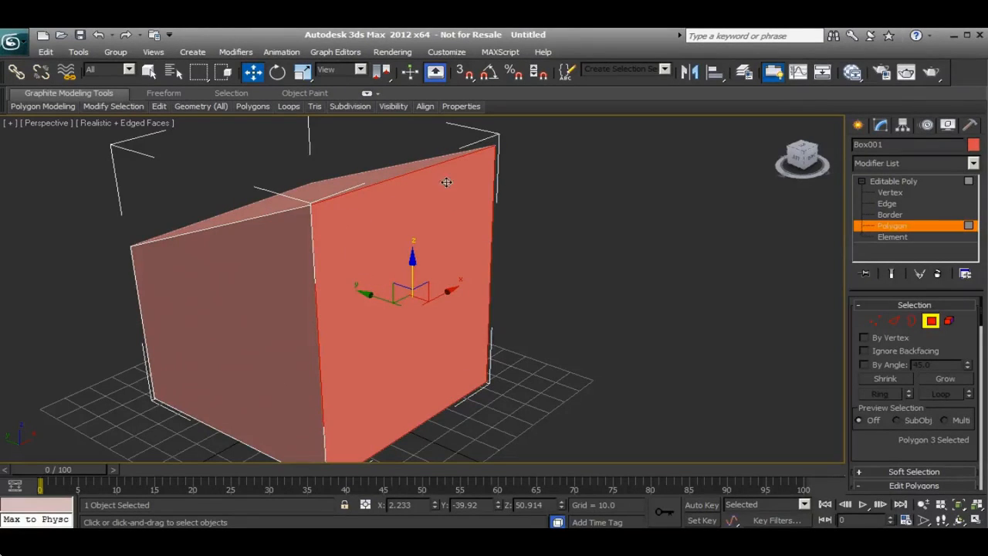
pyautogui.keyDown('alt'); pyautogui.moveTo(371, 305); pyautogui.dragTo(313, 222, button='middle'); pyautogui.keyUp('alt')
pyautogui.keyDown('alt'); pyautogui.moveTo(434, 201); pyautogui.dragTo(441, 217, button='middle'); pyautogui.keyUp('alt')
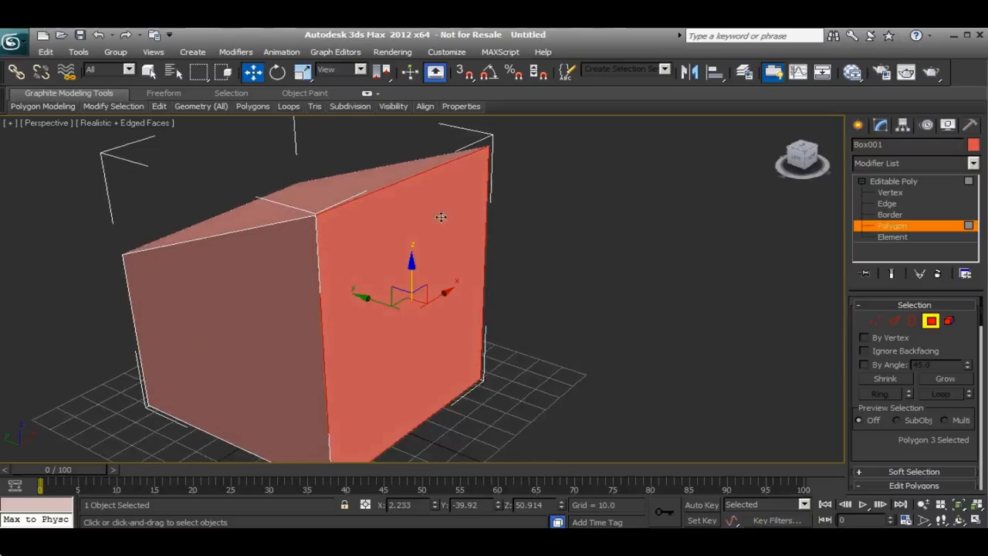
pyautogui.keyDown('alt'); pyautogui.moveTo(411, 266); pyautogui.dragTo(361, 336, button='middle'); pyautogui.keyUp('alt')
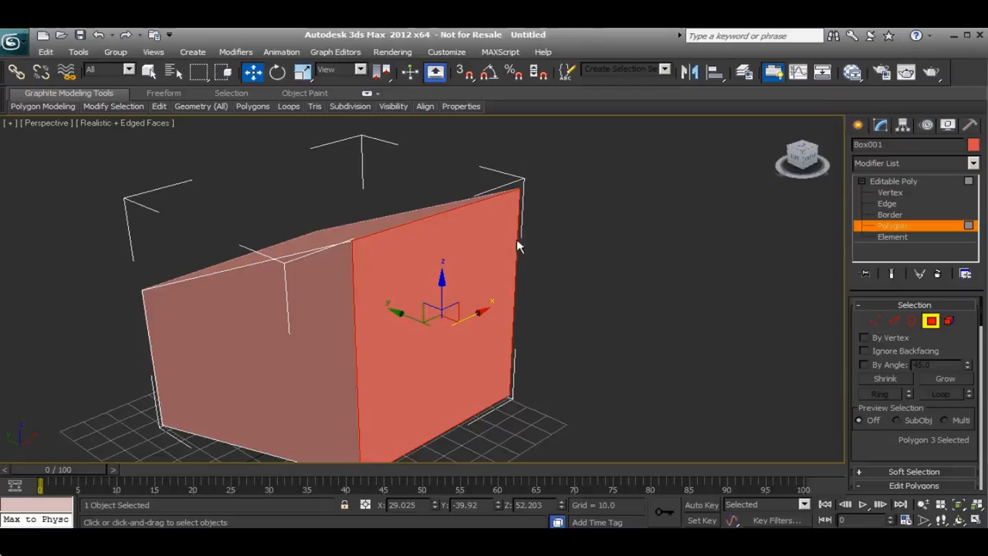
pyautogui.keyDown('alt'); pyautogui.moveTo(360, 363); pyautogui.dragTo(383, 377, button='middle'); pyautogui.keyUp('alt')
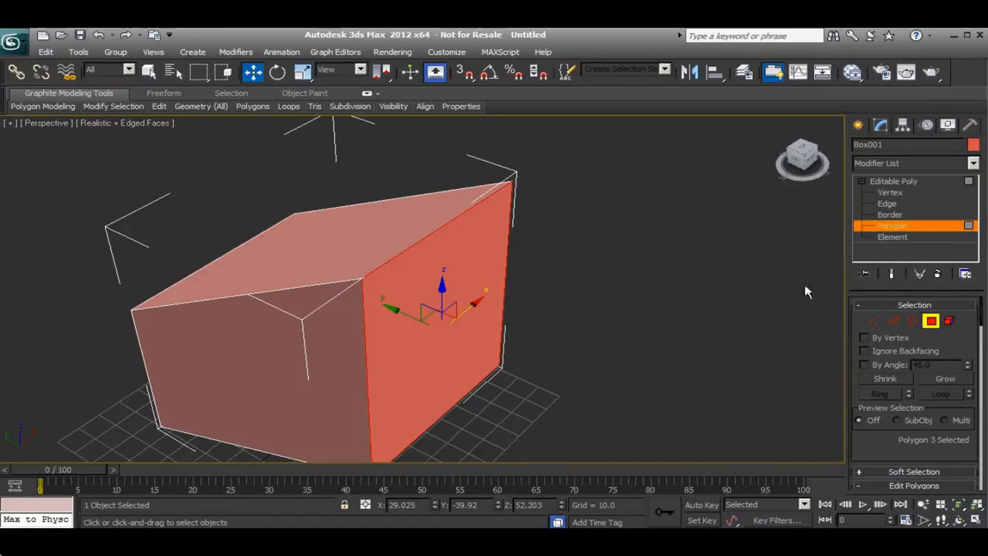
pyautogui.keyDown('alt'); pyautogui.moveTo(457, 340); pyautogui.dragTo(452, 304, button='middle'); pyautogui.keyUp('alt')
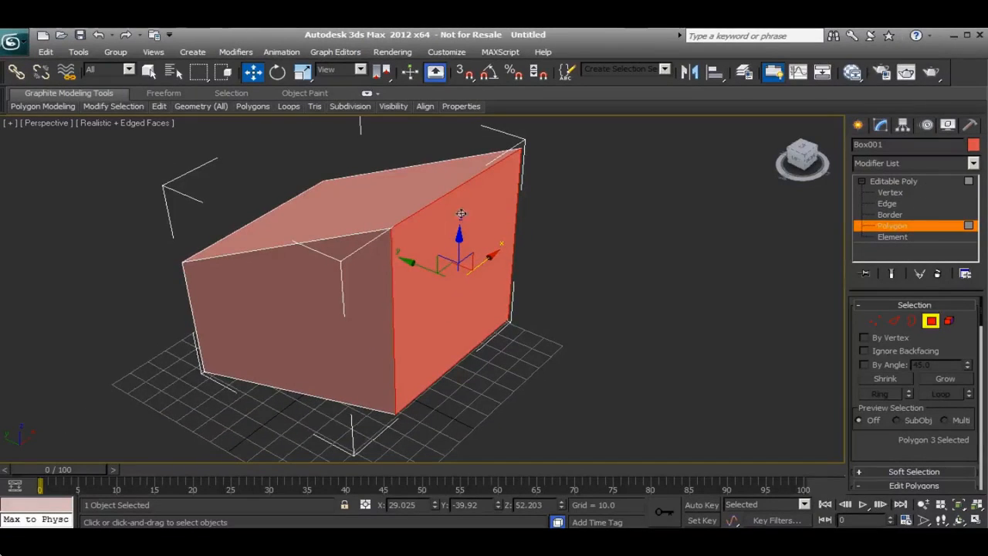